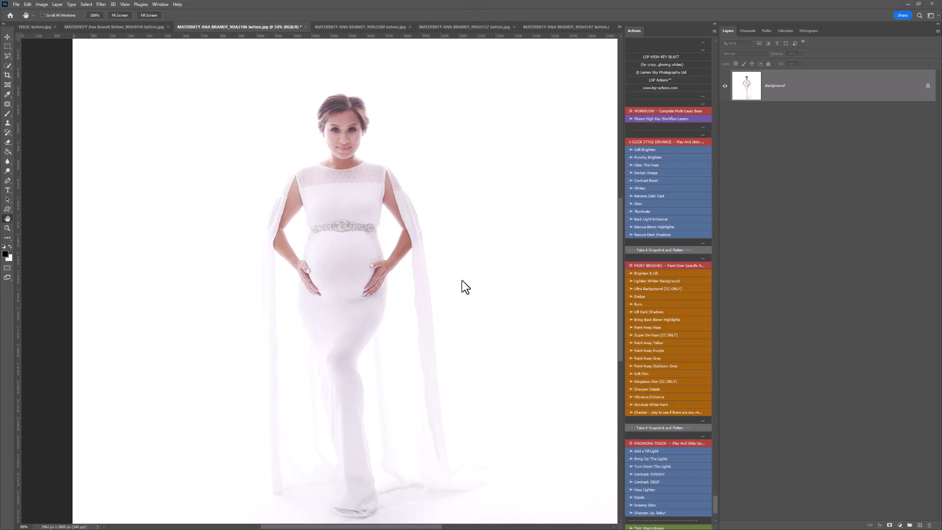
- Run the Glossy High Key Workflow Layers action and hide the slide-opacity Whiten and Remove Color Cast layers
click(642, 118)
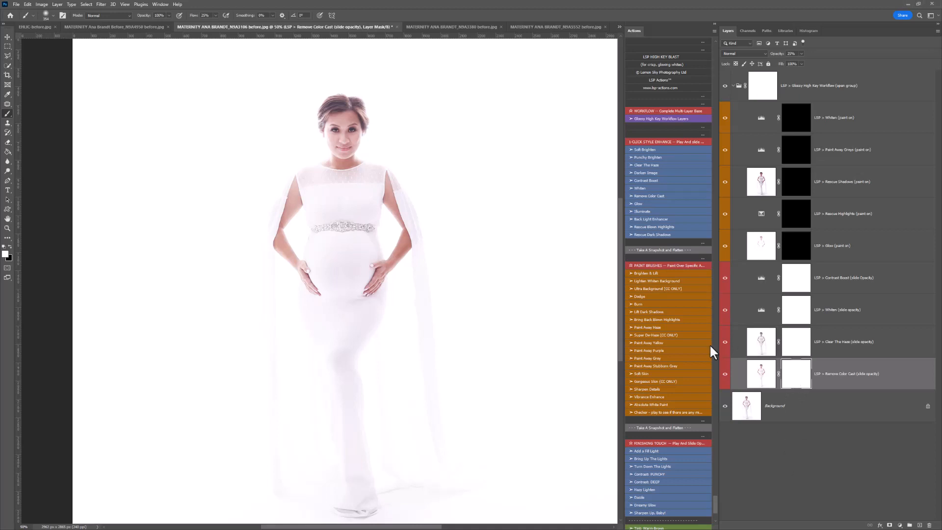
click(724, 310)
click(724, 374)
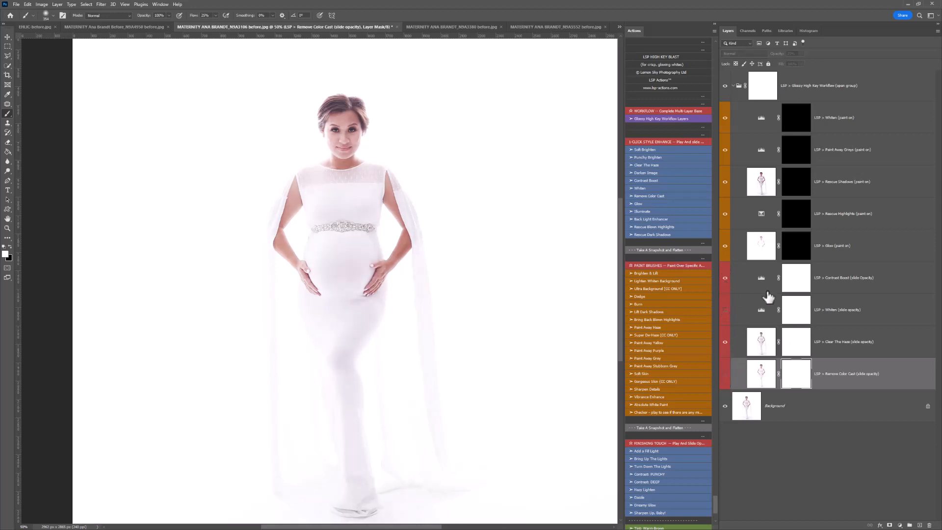
- Paint the Glow effect onto its layer mask over the woman's chest and shoulders
click(790, 254)
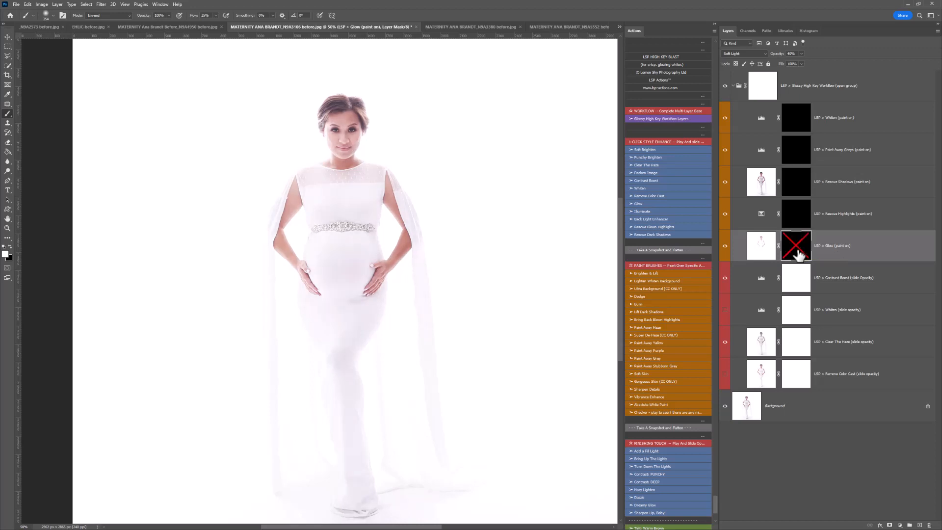
click(381, 201)
drag(303, 174, 378, 169)
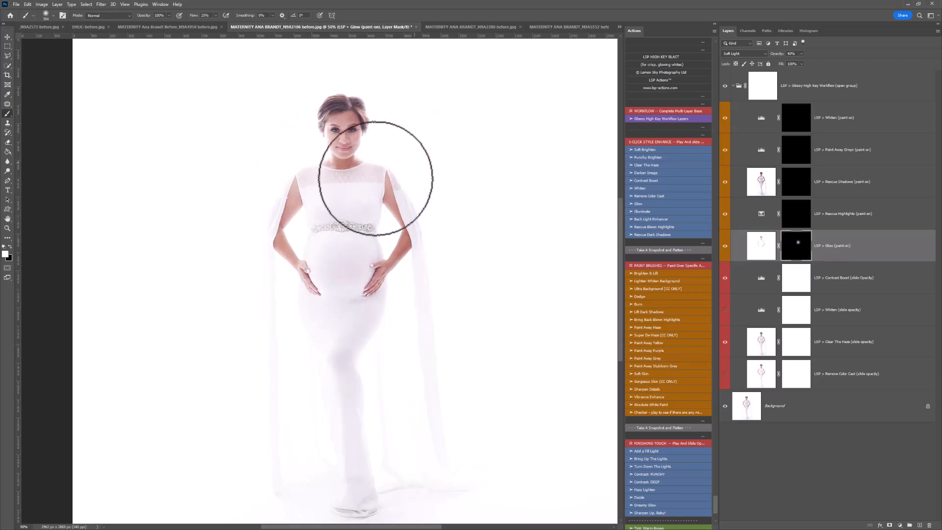
- Paint on the Rescue Highlights mask over the face, arms and the full length of the white gown
click(783, 219)
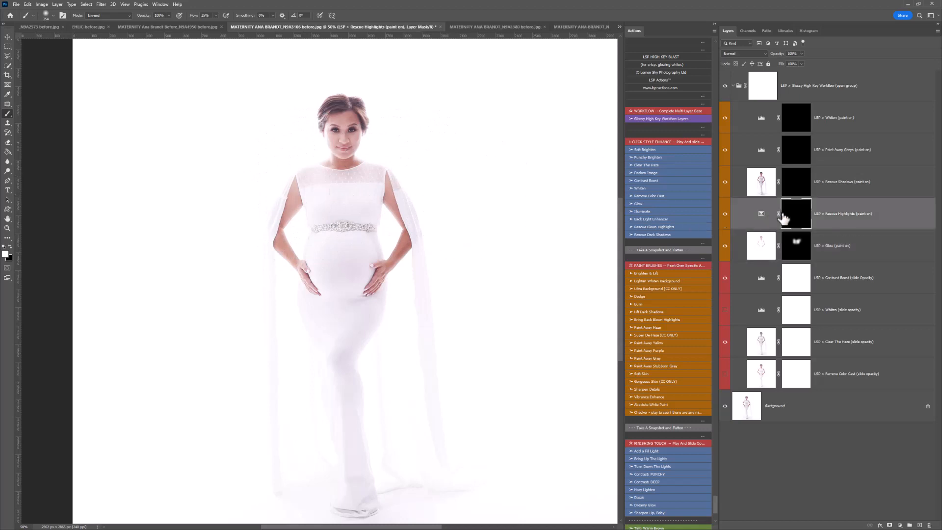
drag(332, 136, 340, 162)
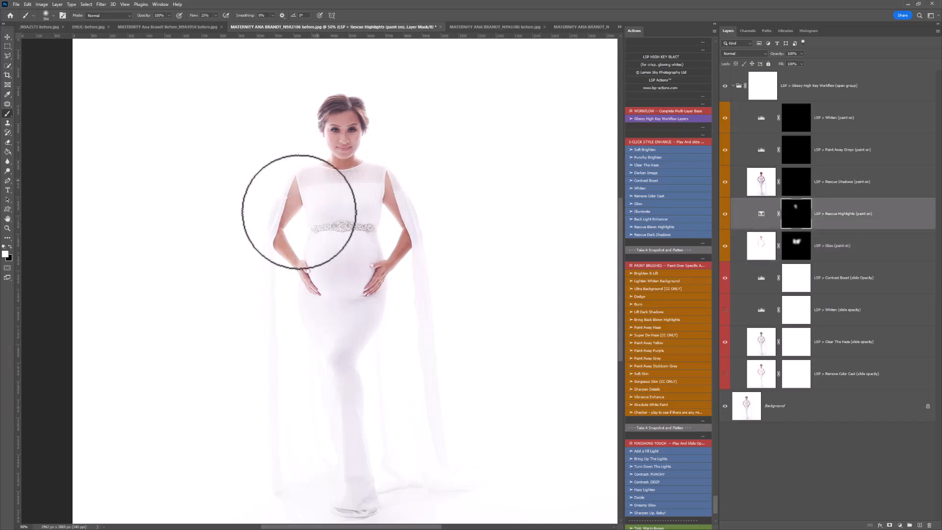
mouse_move(299, 211)
mouse_down()
mouse_move(330, 268)
mouse_move(372, 185)
mouse_move(357, 262)
mouse_move(355, 217)
mouse_move(334, 343)
mouse_move(328, 336)
mouse_move(338, 485)
mouse_up()
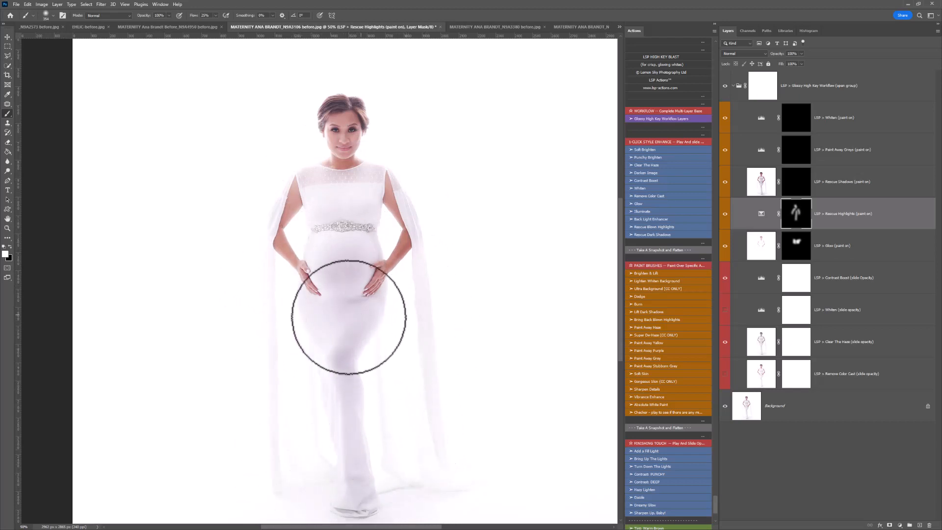
drag(348, 317, 352, 299)
key(x)
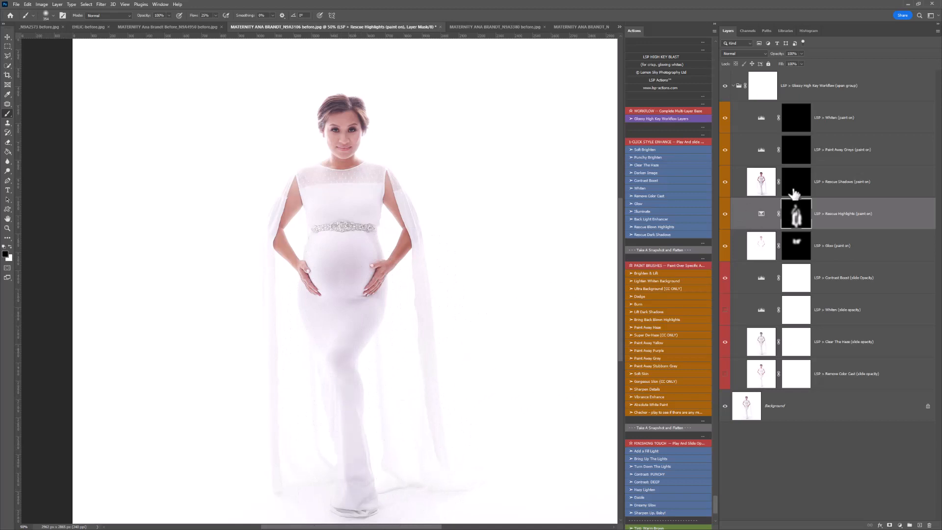
- Paint on the Rescue Shadows mask in white around the lower face, neck and lace neckline
click(794, 191)
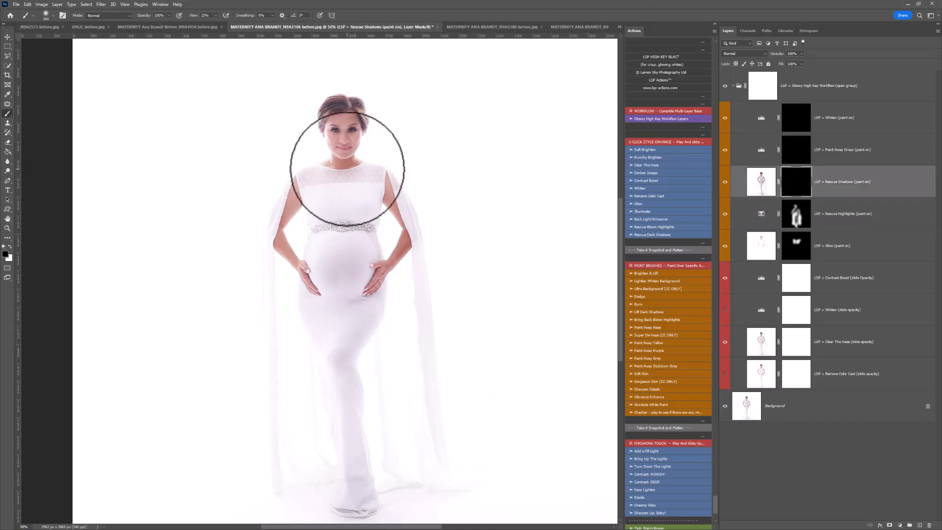
key(x)
mouse_move(343, 172)
mouse_down()
mouse_move(299, 185)
mouse_move(295, 199)
mouse_move(295, 174)
mouse_move(382, 172)
mouse_move(354, 123)
mouse_move(370, 134)
mouse_move(310, 187)
mouse_move(317, 152)
mouse_up()
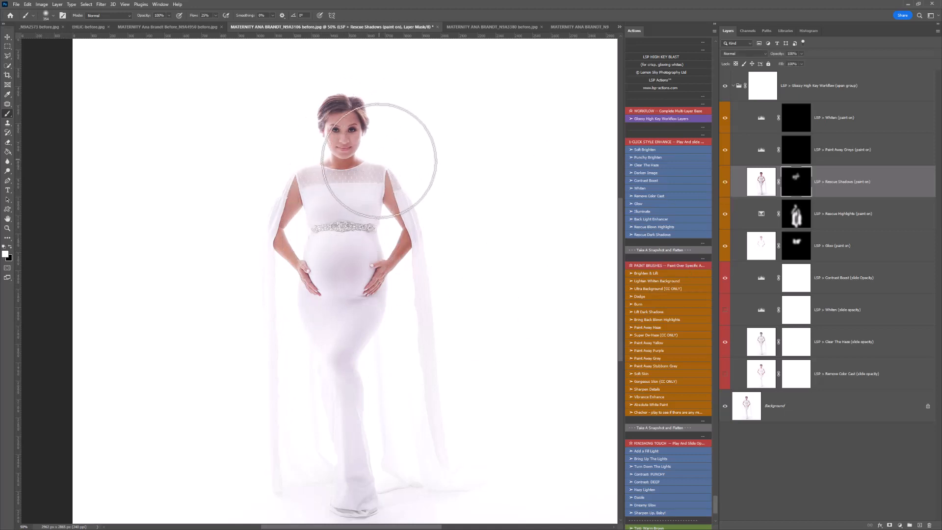
key(x)
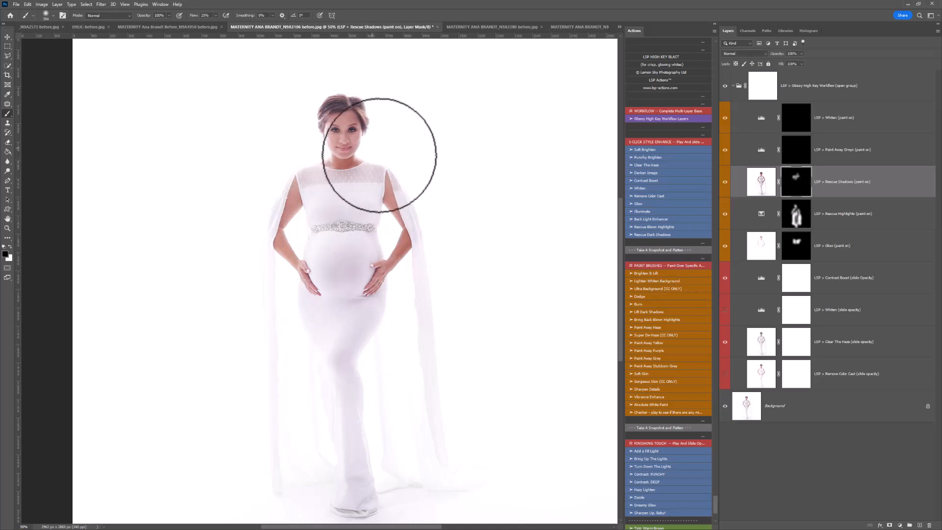
- Paint on the Paint Away Grays mask with a greatly enlarged white brush over the gown and the surrounding lower background
click(795, 150)
key(x)
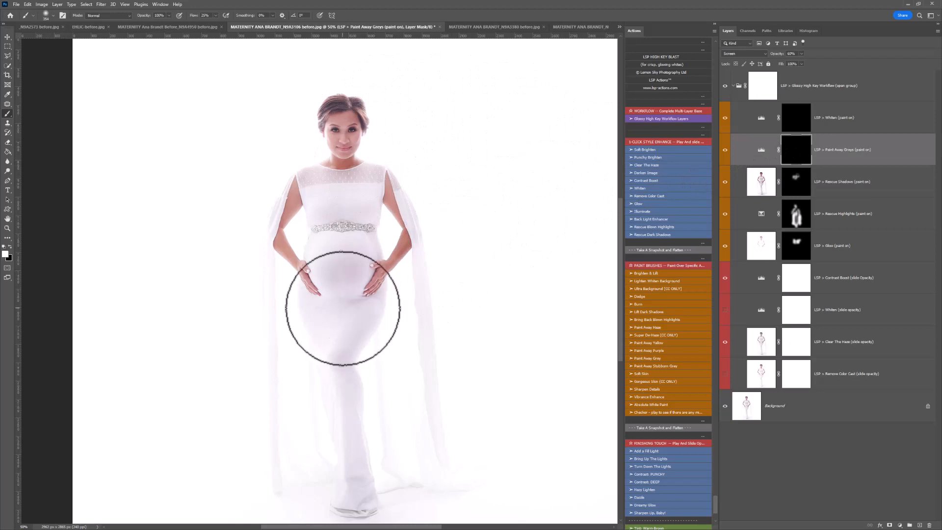
key(bracketright)
key(bracketright)
key(bracketright)
key(bracketright)
key(bracketright)
key(bracketright)
key(bracketright)
key(bracketright)
key(bracketright)
key(bracketright)
click(340, 336)
click(345, 393)
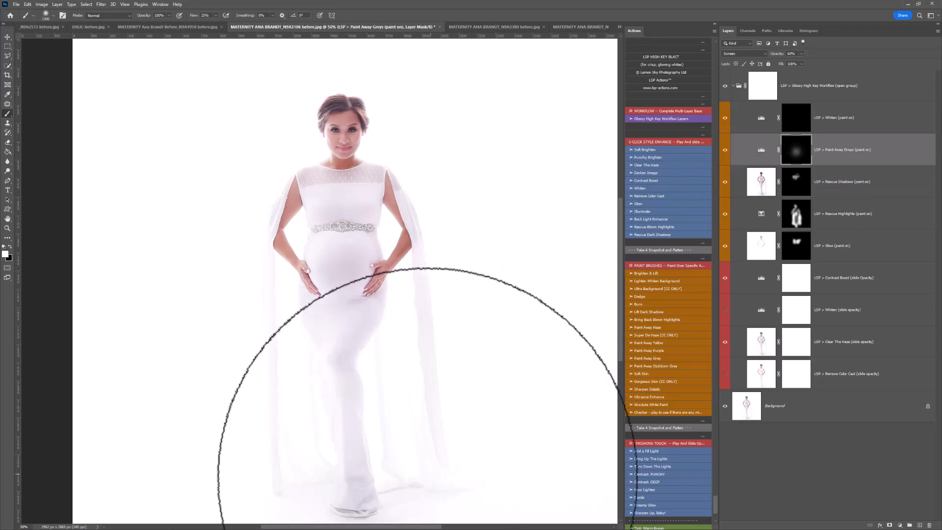
click(363, 275)
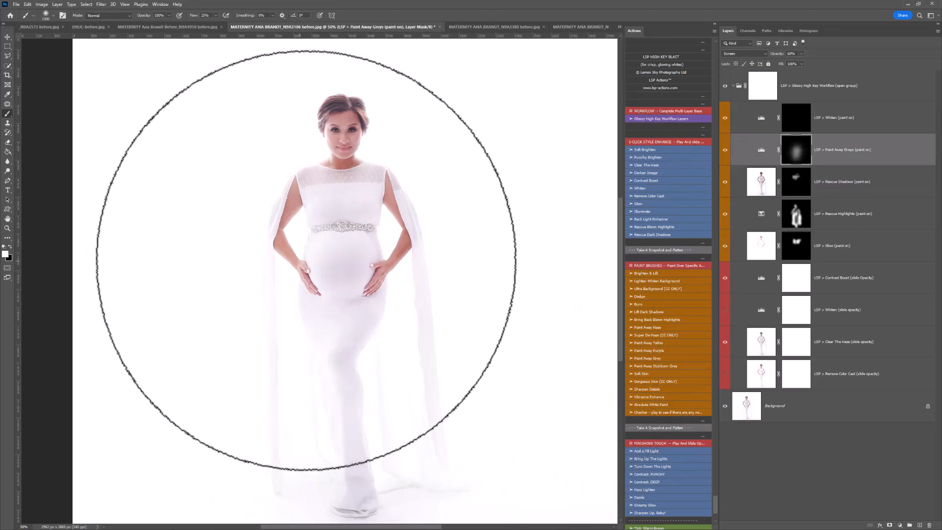
scroll(510, 309, down, 5)
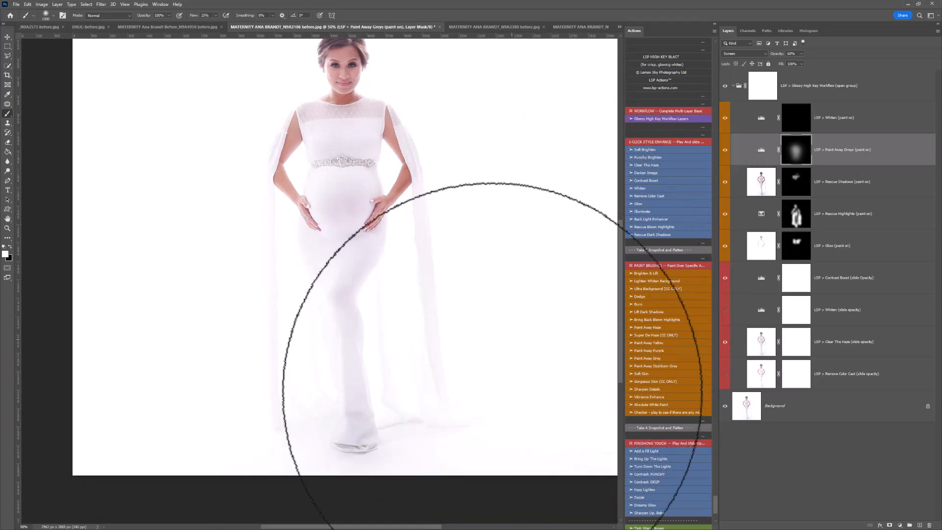
click(556, 309)
click(258, 396)
scroll(459, 281, up, 2)
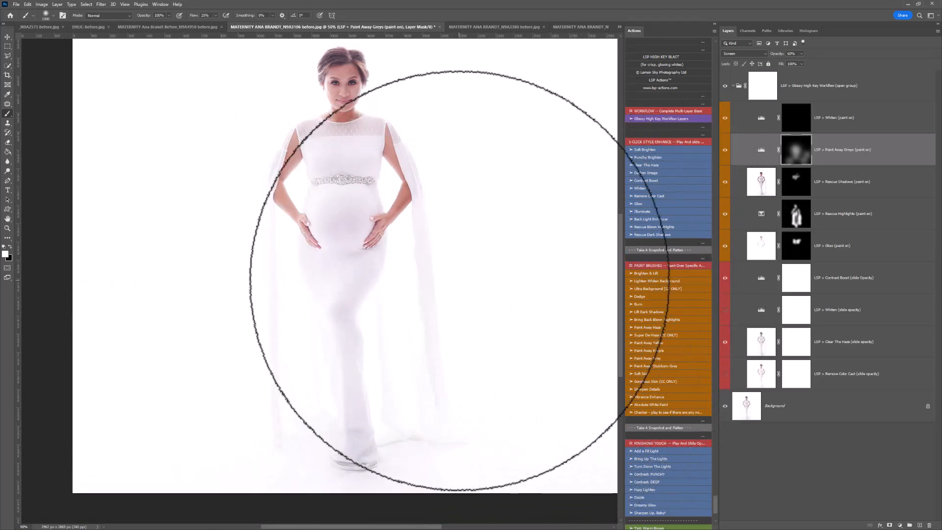
scroll(432, 302, up, 2)
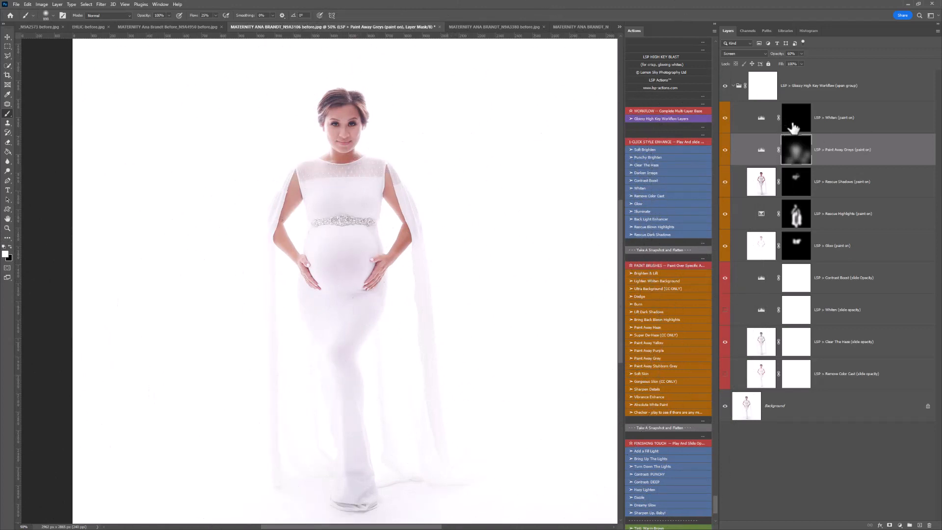
- Make the paint-on Whiten layer's mask active and reduce the brush size
click(788, 127)
key(bracketleft)
key(bracketleft)
key(bracketleft)
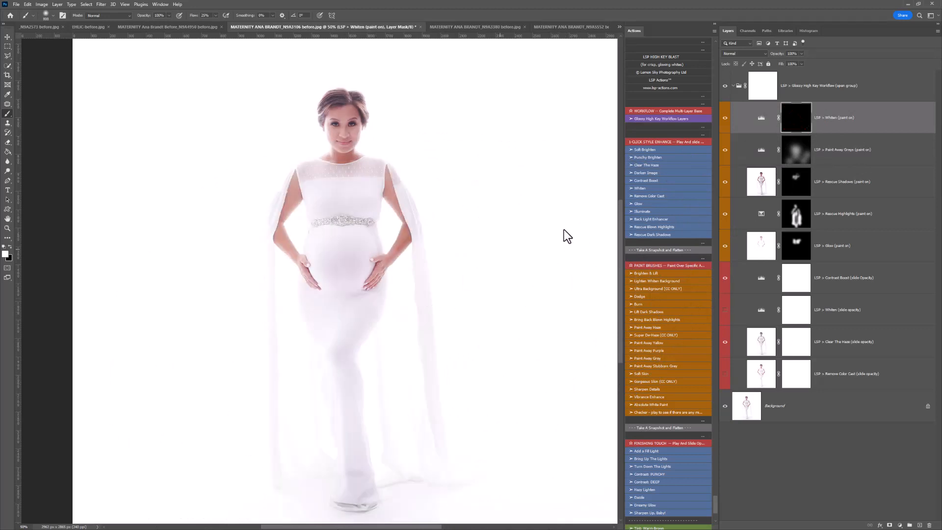
- Collapse the Glossy High Key Workflow group and toggle its visibility to compare the edit with the original up close
click(733, 85)
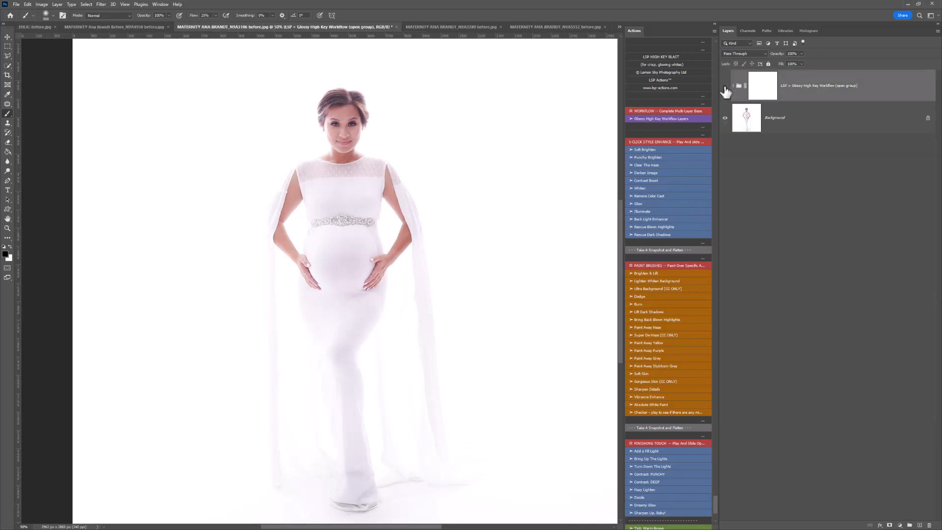
click(724, 87)
key(z)
click(392, 126)
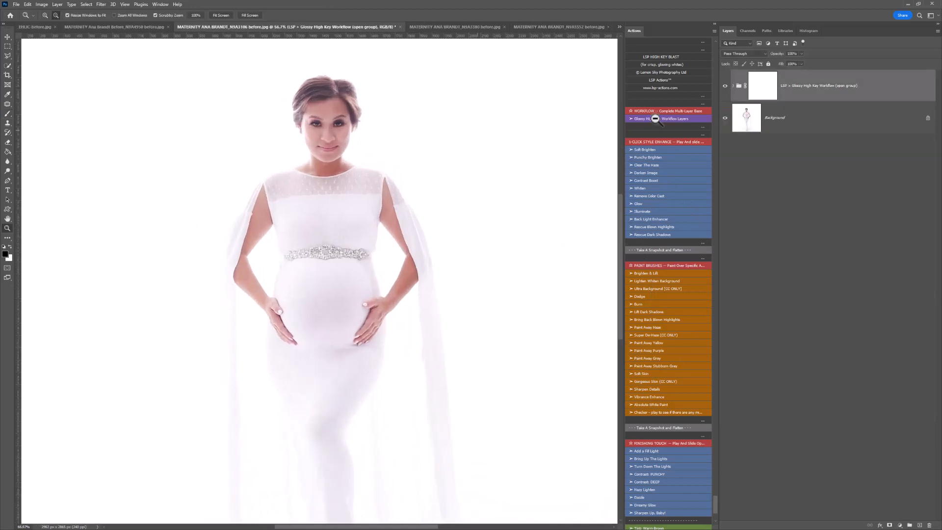
click(724, 86)
click(725, 86)
click(725, 86)
click(724, 87)
- Run the Clear The Haze action above the workflow group and choose a smaller soft round brush
key(b)
key(x)
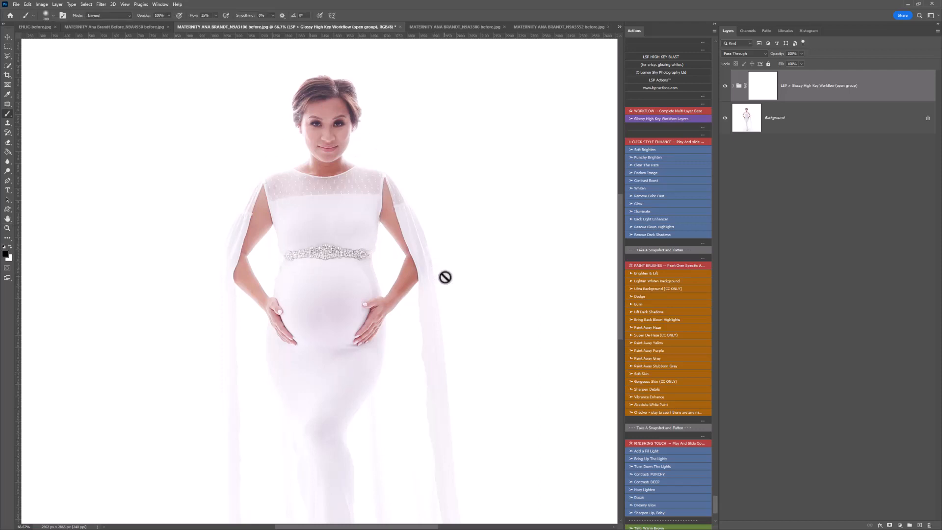
click(762, 86)
scroll(671, 231, down, 2)
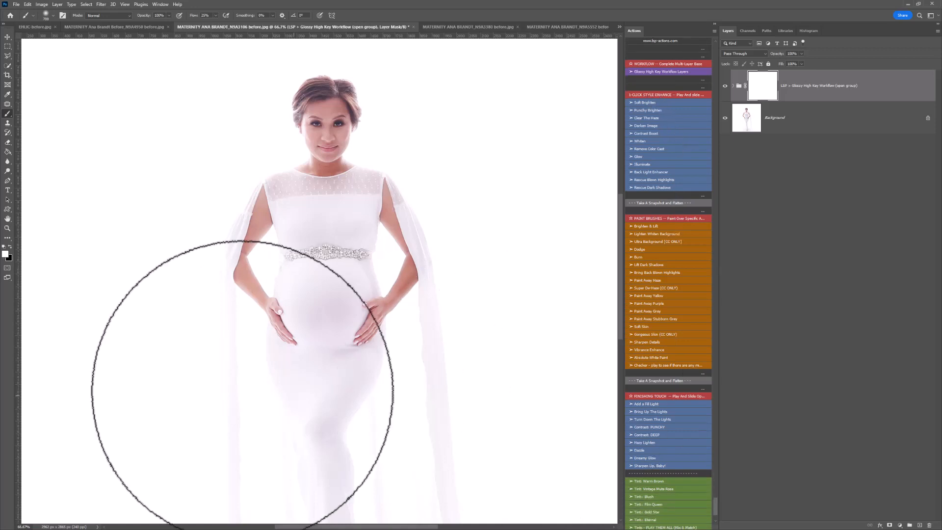
click(647, 118)
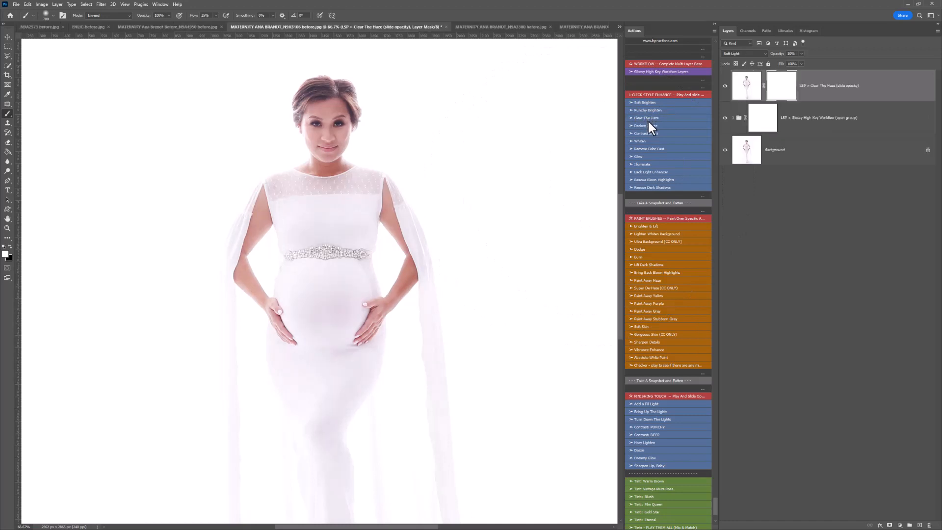
right_click(436, 221)
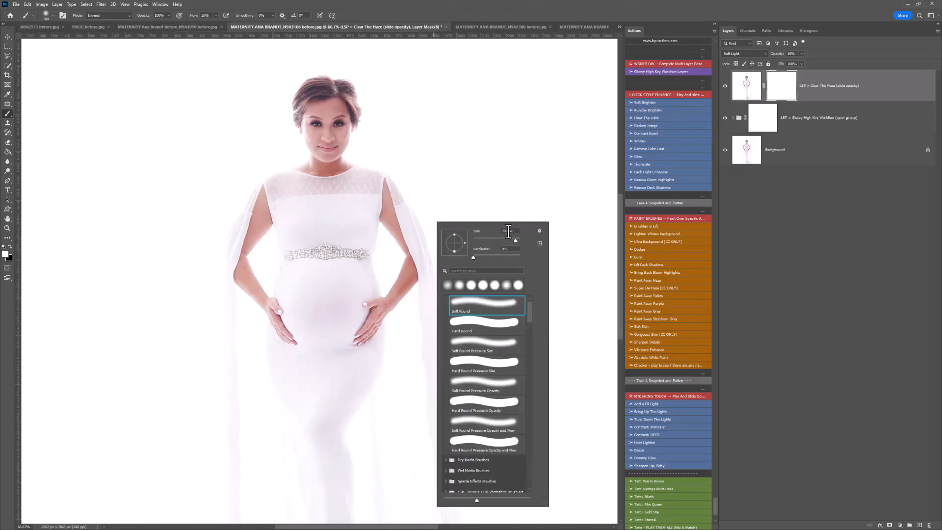
click(781, 93)
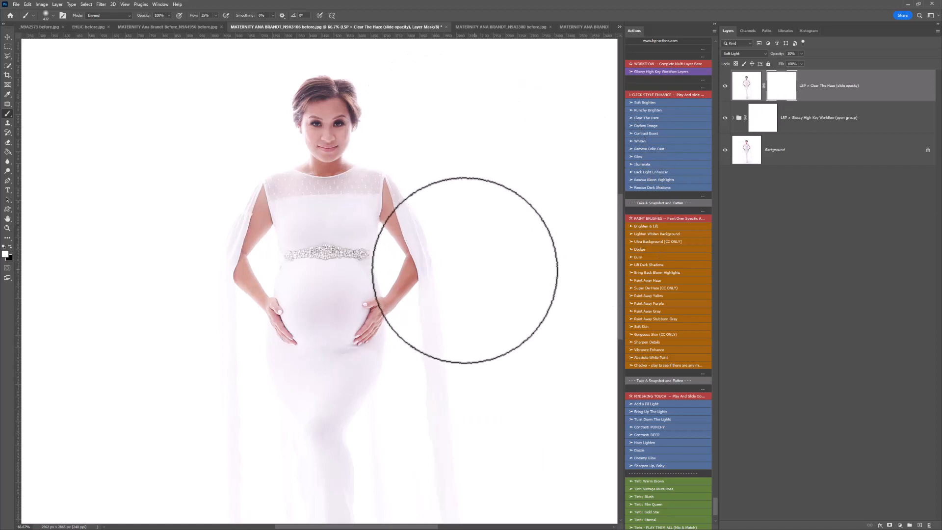
- Run the Paint Away Purple action and paint its mask over the head, bodice and belly
scroll(661, 228, down, 3)
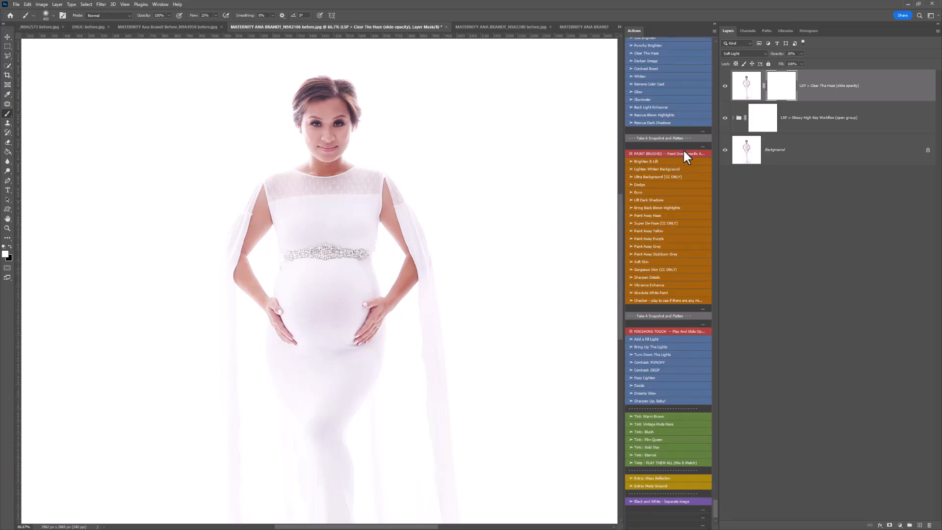
click(649, 238)
click(299, 97)
click(374, 93)
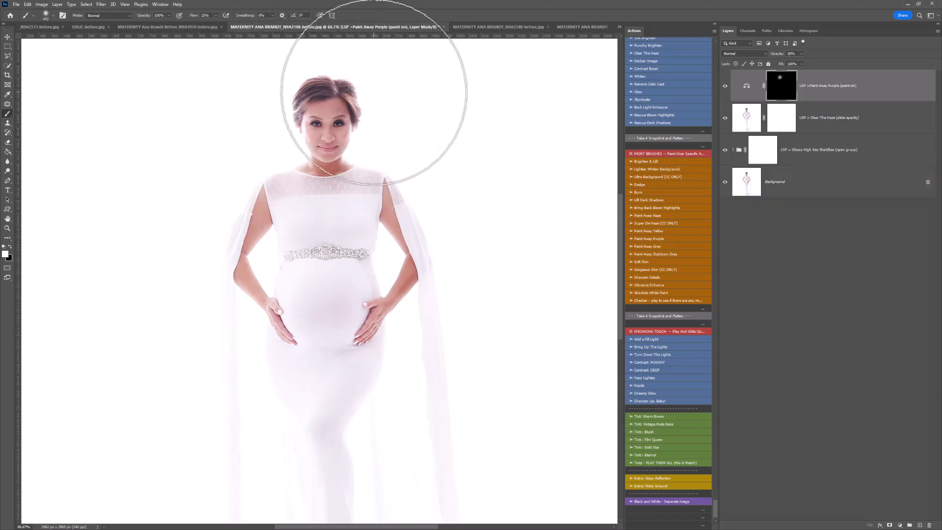
click(353, 229)
click(298, 229)
alt+click(315, 264)
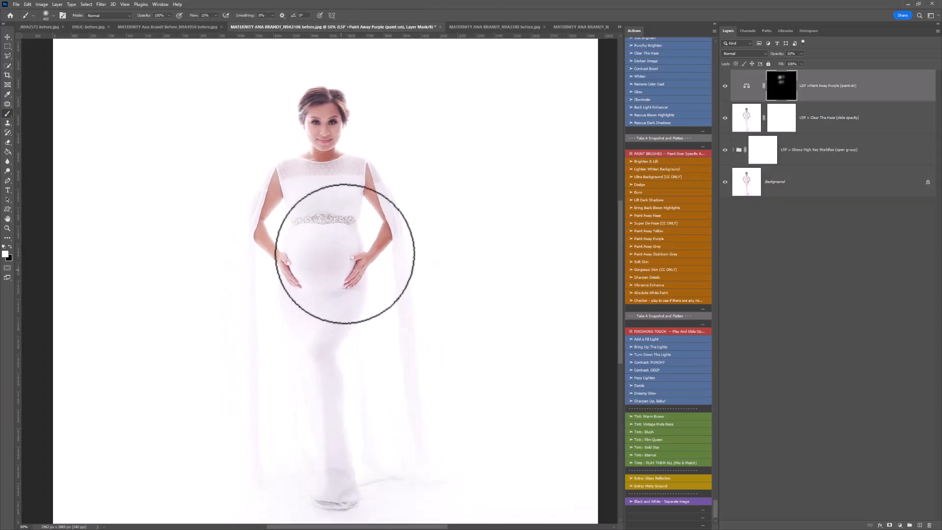
- Paint the Paint Away Purple mask down the gown, arms and draped sleeves, and compare the image with and without that layer
click(343, 258)
click(318, 273)
mouse_move(334, 264)
mouse_down()
mouse_move(345, 306)
mouse_move(322, 365)
mouse_move(328, 483)
mouse_up()
click(259, 418)
click(252, 296)
click(376, 262)
click(339, 199)
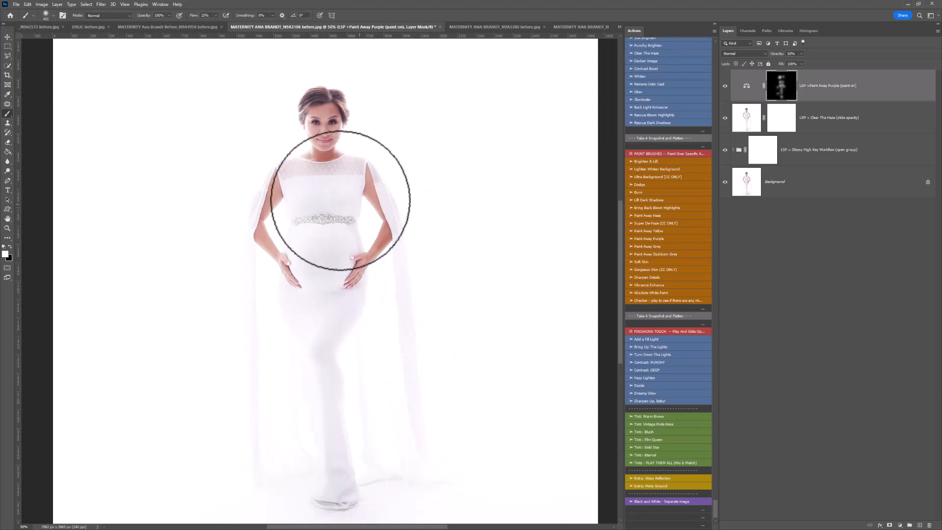
click(254, 207)
drag(433, 225, 406, 321)
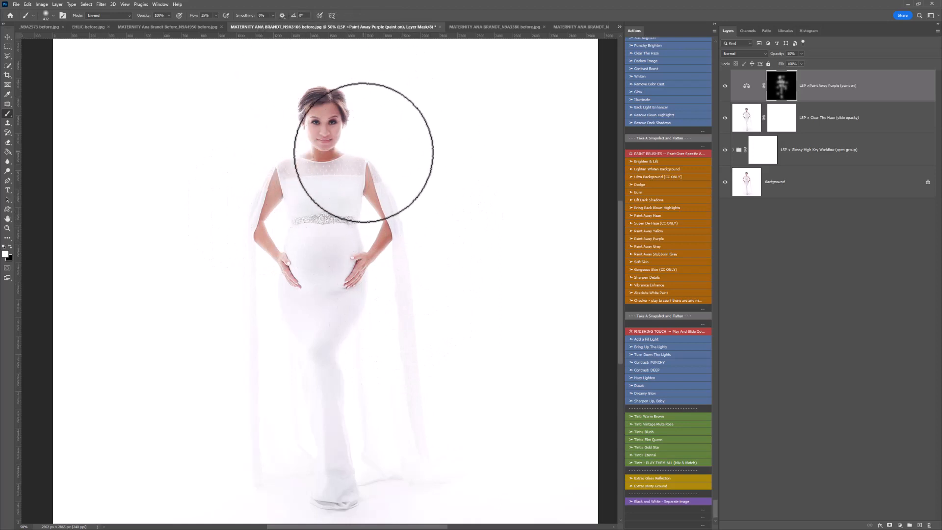
scroll(365, 151, up, 1)
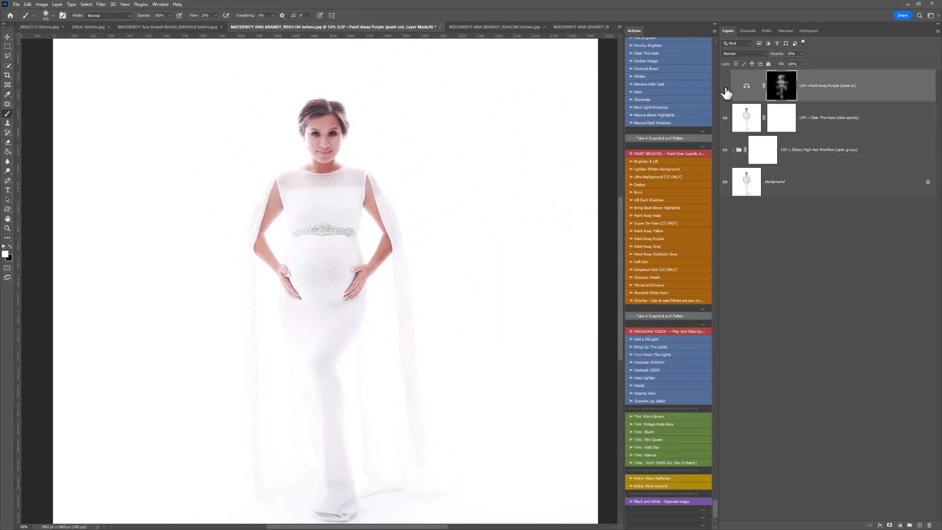
mouse_move(725, 87)
mouse_down()
mouse_move(724, 153)
mouse_move(725, 86)
mouse_up()
- Run the Gorgeous Skin (CC ONLY) action and paint its Portrait Foundation mask over the facial skin with a smaller soft brush
scroll(661, 198, down, 2)
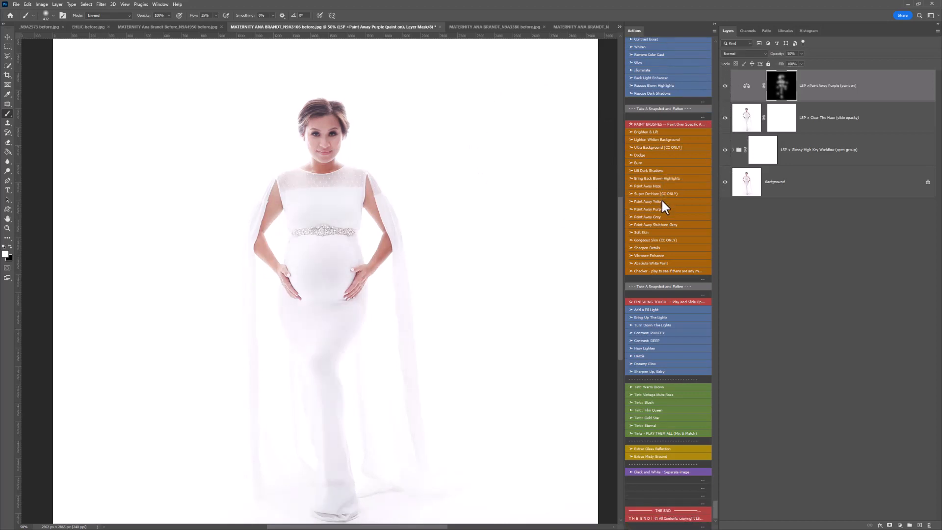
click(636, 241)
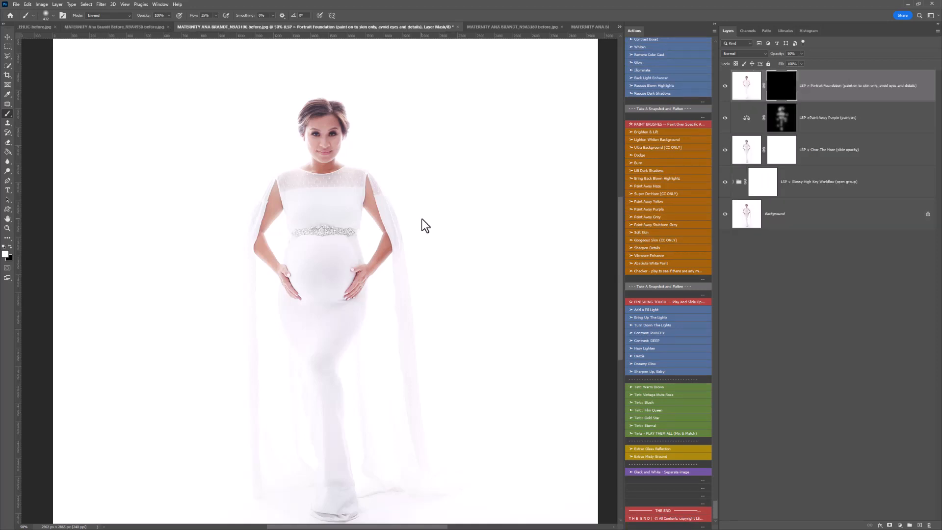
key(z)
click(313, 120)
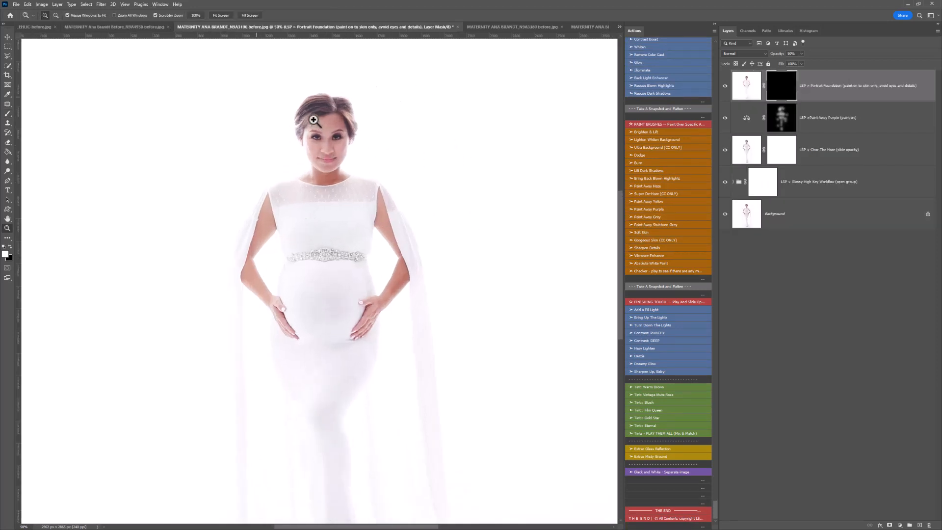
click(313, 119)
click(391, 161)
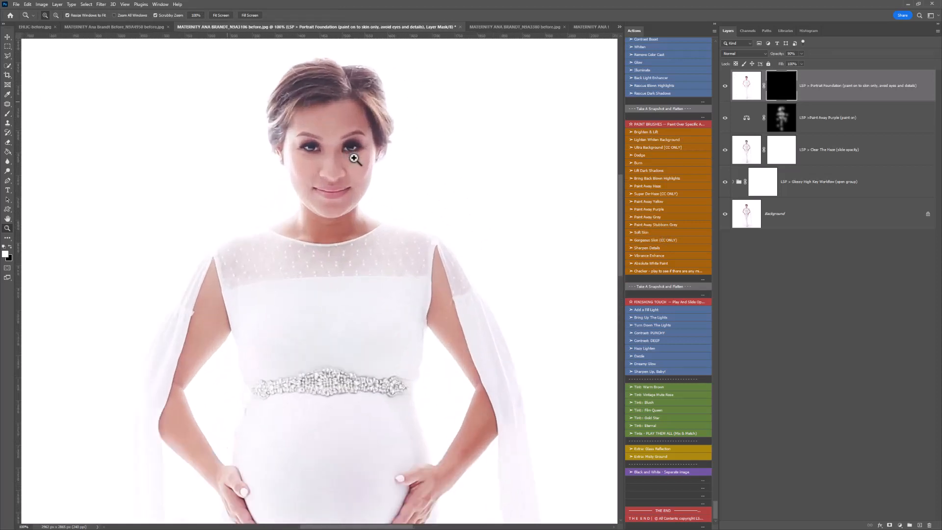
click(354, 158)
key(b)
right_click(384, 164)
click(390, 177)
key(z)
alt+click(399, 209)
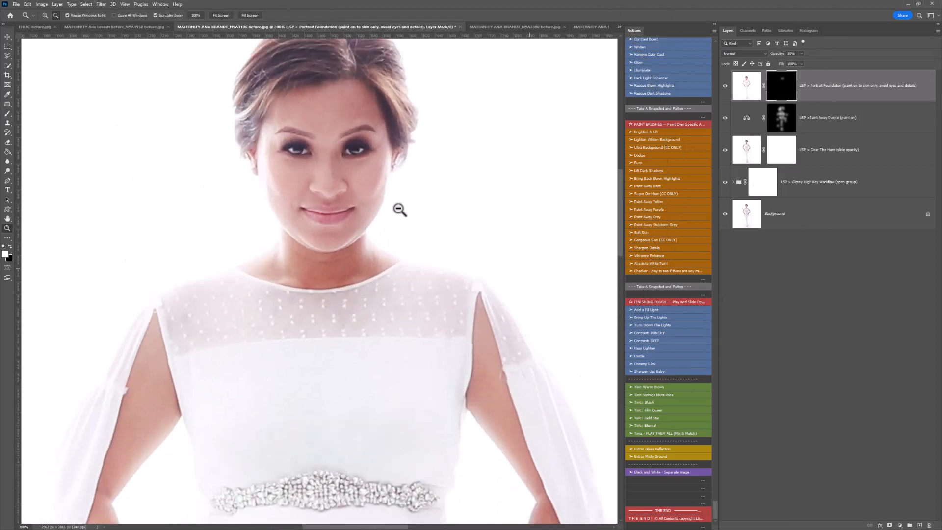
- Resize the soft round brush and extend the Portrait Foundation mask over the neck, arms and hands
alt+click(400, 209)
key(b)
right_click(388, 191)
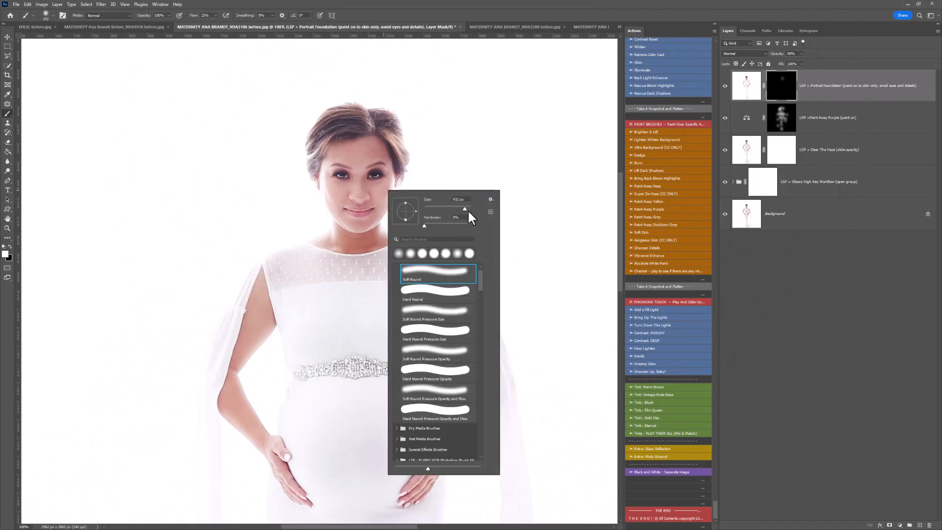
mouse_move(379, 190)
mouse_down()
mouse_move(363, 197)
mouse_move(334, 176)
mouse_move(378, 153)
mouse_move(343, 150)
mouse_move(339, 212)
mouse_move(383, 240)
mouse_move(361, 255)
mouse_up()
scroll(361, 255, down, 1)
mouse_move(271, 287)
mouse_down()
mouse_move(232, 332)
mouse_move(243, 379)
mouse_move(235, 360)
mouse_move(266, 410)
mouse_move(226, 379)
mouse_move(259, 414)
mouse_move(322, 451)
mouse_move(483, 409)
mouse_move(448, 425)
mouse_move(486, 386)
mouse_move(475, 380)
mouse_move(455, 401)
mouse_move(494, 353)
mouse_move(485, 321)
mouse_move(450, 260)
mouse_move(455, 300)
mouse_move(438, 220)
mouse_move(431, 251)
mouse_move(372, 210)
mouse_move(371, 219)
mouse_move(332, 217)
mouse_move(380, 207)
mouse_move(375, 165)
mouse_move(345, 135)
mouse_move(352, 116)
mouse_move(331, 126)
mouse_move(360, 112)
mouse_move(384, 117)
mouse_move(389, 219)
mouse_move(417, 239)
mouse_up()
- Run the Sharpen Details action and paint its mask over the lips, eyes and hair with a smaller brush
click(641, 248)
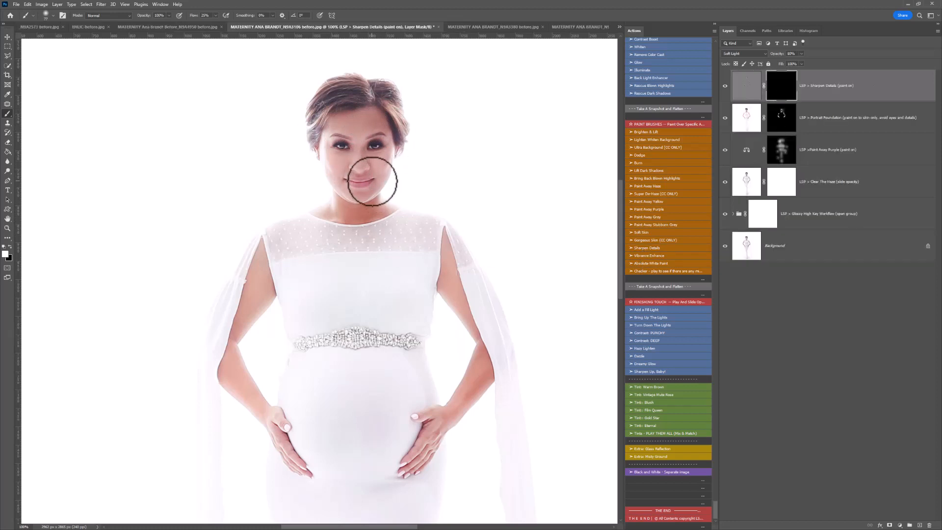
key(bracketleft)
key(bracketleft)
drag(366, 184, 349, 183)
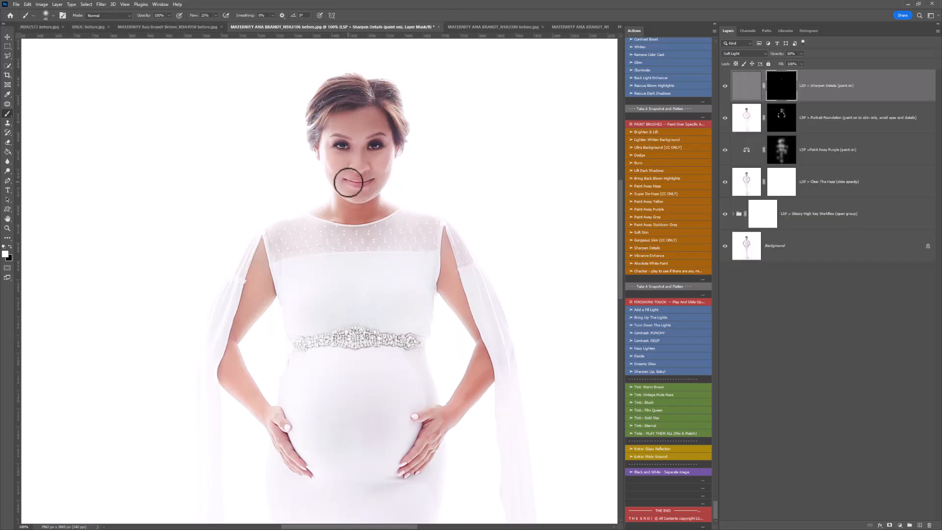
mouse_move(347, 142)
mouse_down()
mouse_move(378, 134)
mouse_move(364, 136)
mouse_move(376, 105)
mouse_move(332, 123)
mouse_move(340, 101)
mouse_move(321, 102)
mouse_move(357, 90)
mouse_move(381, 118)
mouse_move(408, 123)
mouse_up()
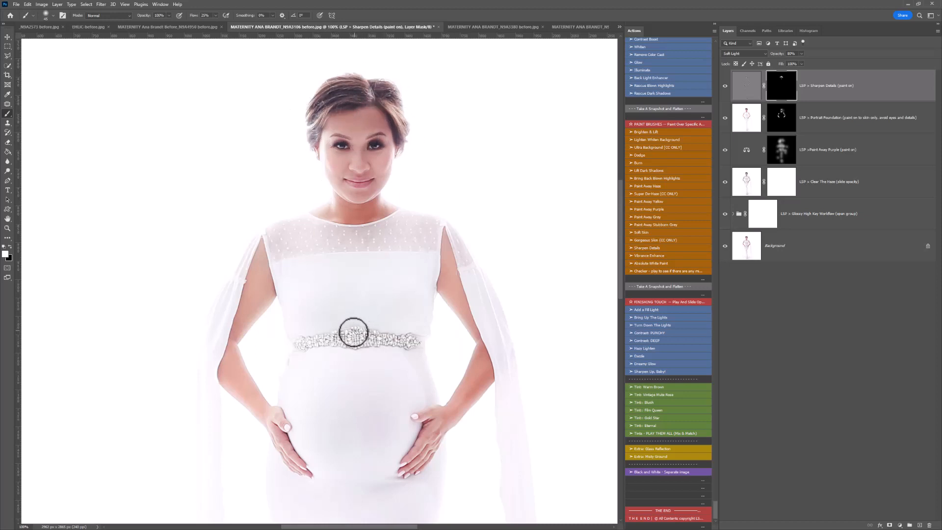
- Enlarge the brush and paint the Sharpen Details mask over the jeweled belt, bodice and sheer neckline
right_click(354, 333)
click(419, 263)
mouse_move(344, 330)
mouse_down()
mouse_move(338, 336)
mouse_move(393, 343)
mouse_move(386, 346)
mouse_move(376, 323)
mouse_move(384, 246)
mouse_move(372, 258)
mouse_move(395, 253)
mouse_up()
scroll(354, 351, down, 1)
mouse_move(377, 219)
mouse_down()
mouse_move(336, 204)
mouse_move(330, 168)
mouse_move(406, 216)
mouse_up()
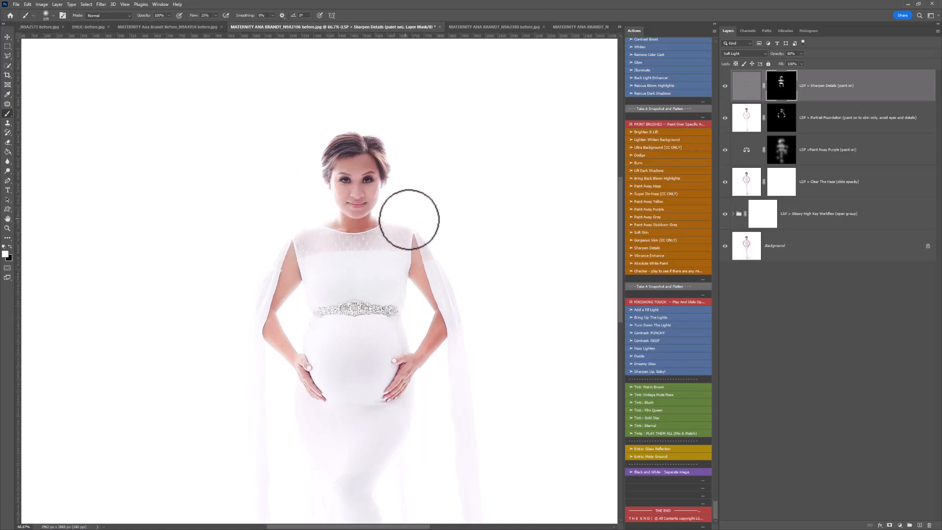
- Toggle the Sharpen Details layer's visibility to compare the result, then view more of the figure
mouse_move(724, 117)
mouse_down()
mouse_move(720, 204)
mouse_move(730, 221)
mouse_move(724, 87)
mouse_up()
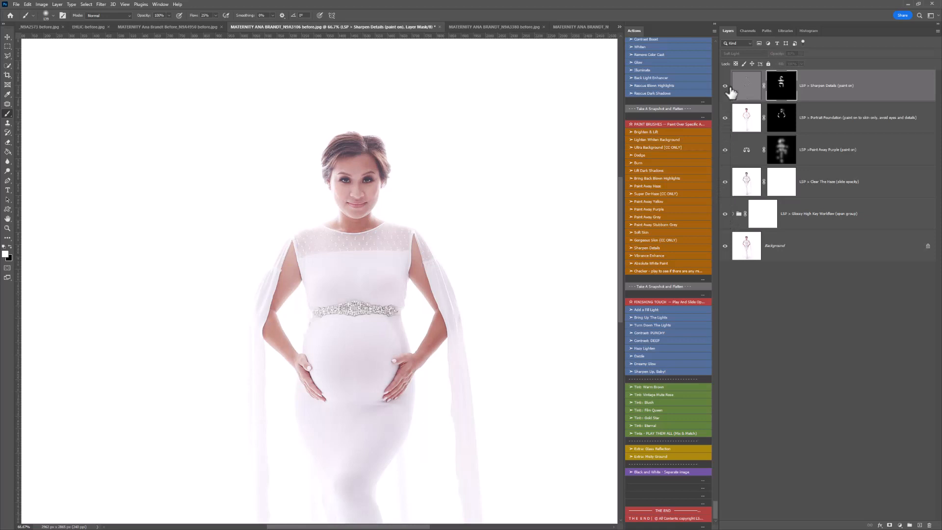
key(space)
key(z)
alt+click(431, 253)
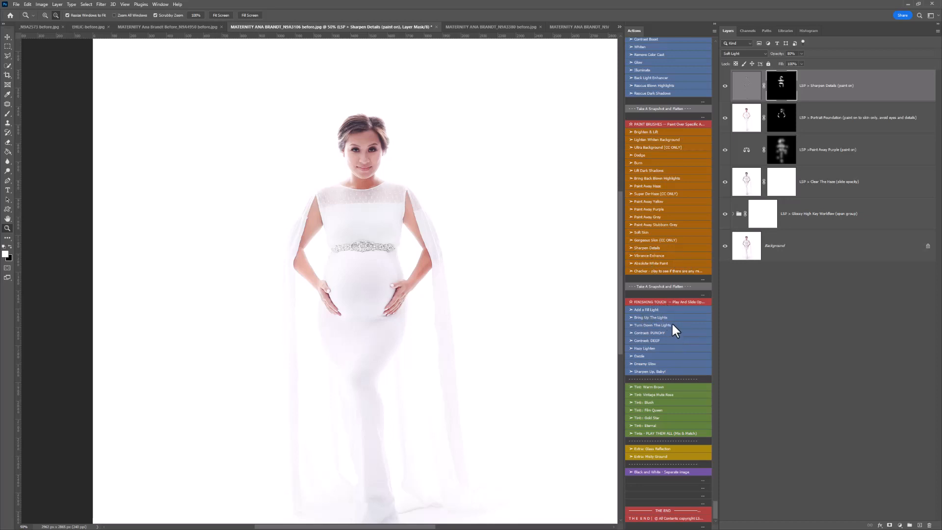
- Run the Contrast: PUNCHY action and reduce the fill of its layer
click(658, 330)
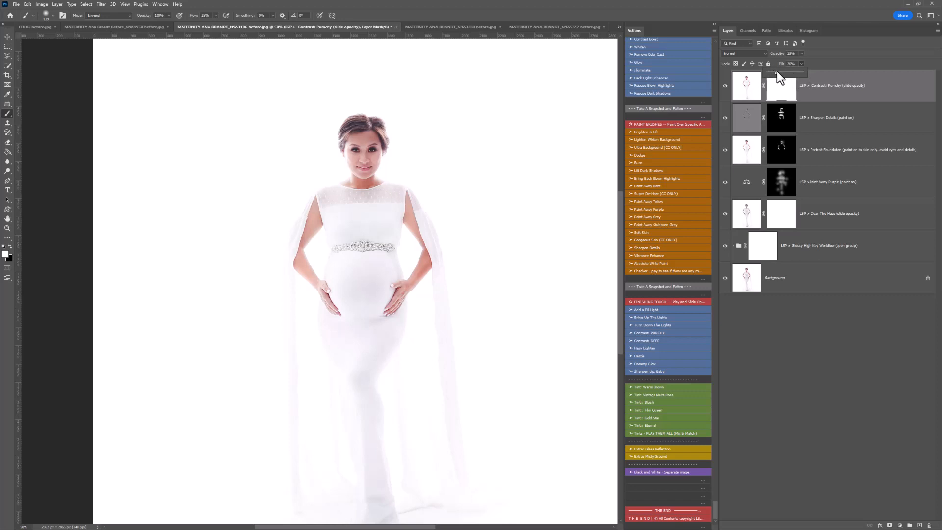
drag(779, 72, 781, 81)
scroll(428, 306, down, 2)
- Paint black with a larger soft brush on the Contrast: Punchy mask over the lower gown and draped fabric
key(x)
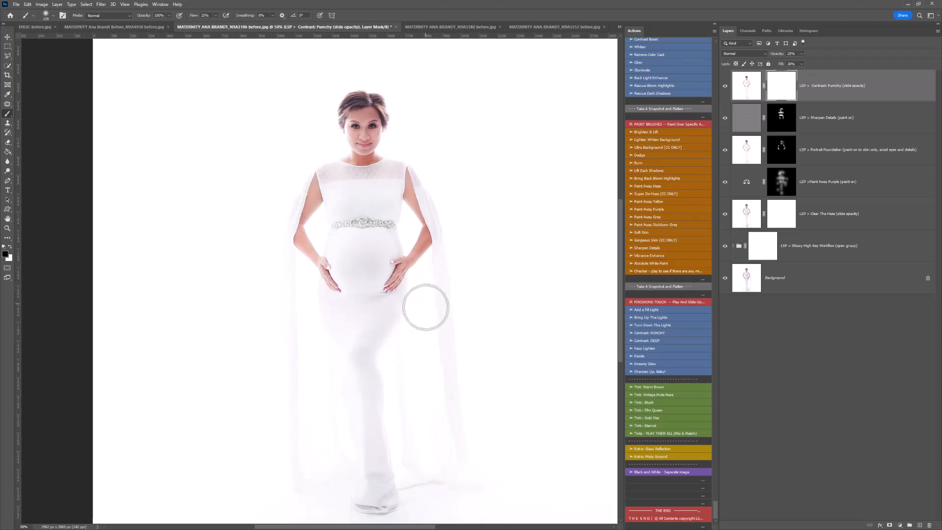
right_click(427, 307)
click(507, 264)
mouse_move(352, 439)
mouse_down()
mouse_move(364, 305)
mouse_move(408, 445)
mouse_move(406, 406)
mouse_move(308, 325)
mouse_move(438, 367)
mouse_move(431, 461)
mouse_move(492, 303)
mouse_move(410, 185)
mouse_move(505, 220)
mouse_up()
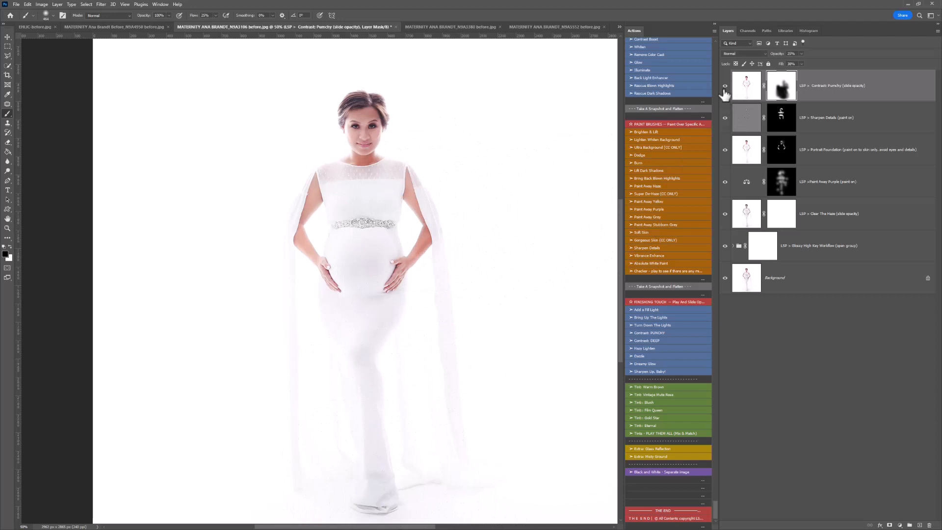
- Toggle the edit layers' visibility to compare the result, and examine the face and gown up close
mouse_move(725, 87)
mouse_down()
mouse_move(726, 245)
mouse_move(735, 130)
mouse_move(725, 134)
mouse_move(725, 165)
mouse_up()
scroll(493, 287, down, 2)
key(z)
click(363, 109)
scroll(364, 199, up, 3)
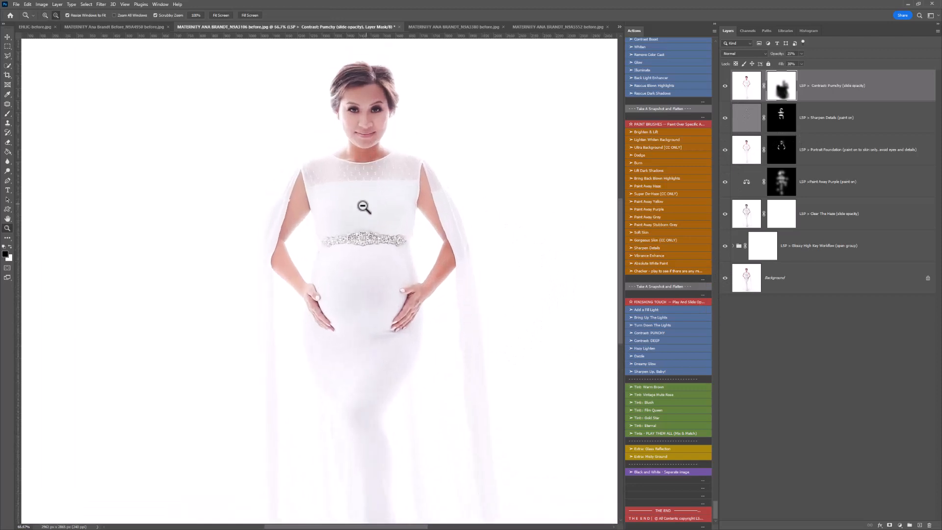
scroll(365, 215, up, 1)
scroll(366, 216, down, 2)
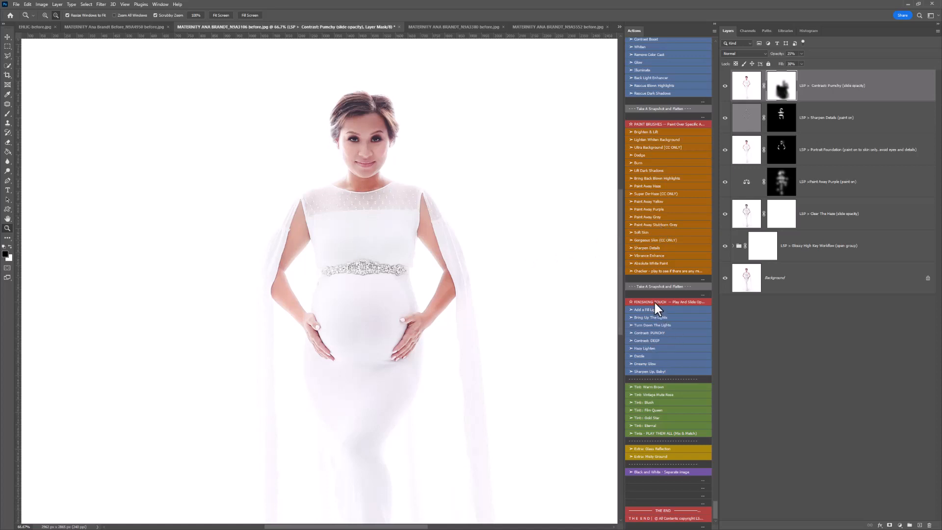
- Run the Sharpen Up, Baby! action, adjust the Mini Sharpness layer's opacity and check the sharpening around the face
click(656, 370)
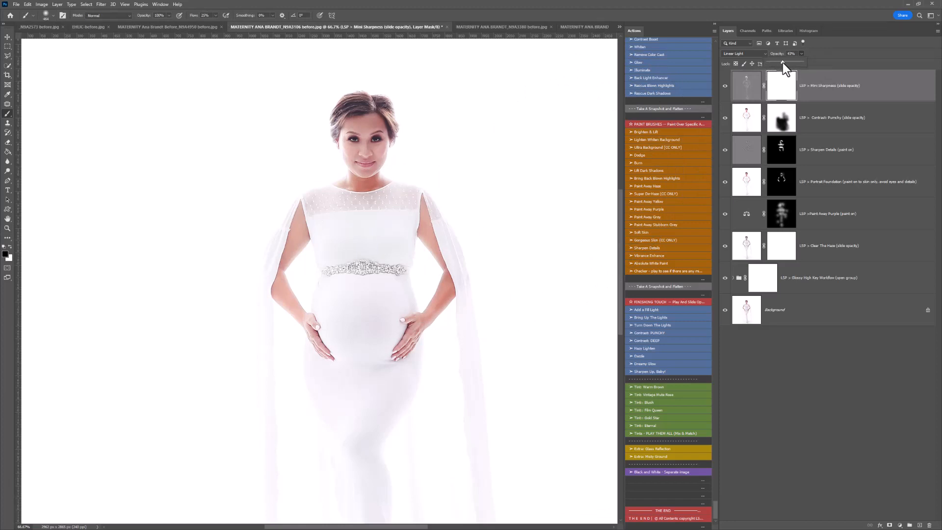
drag(781, 63, 784, 63)
key(z)
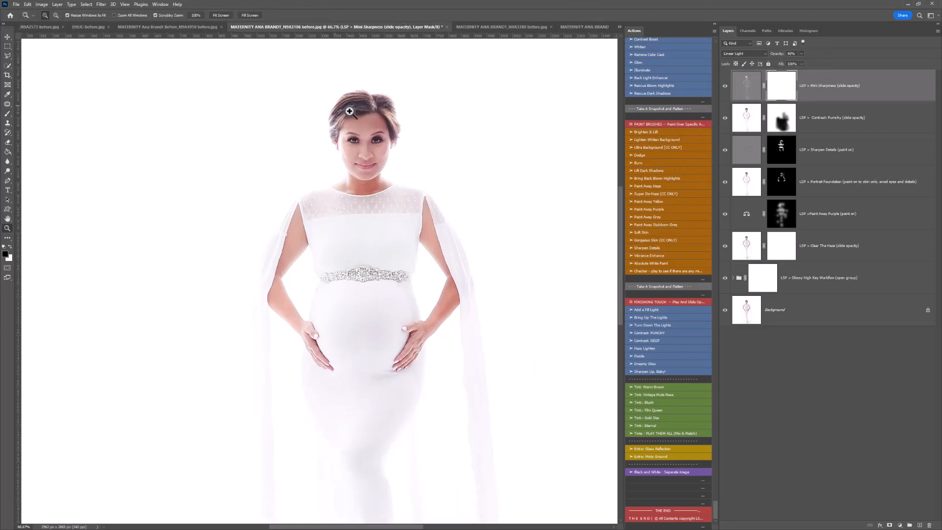
click(349, 111)
alt+click(536, 196)
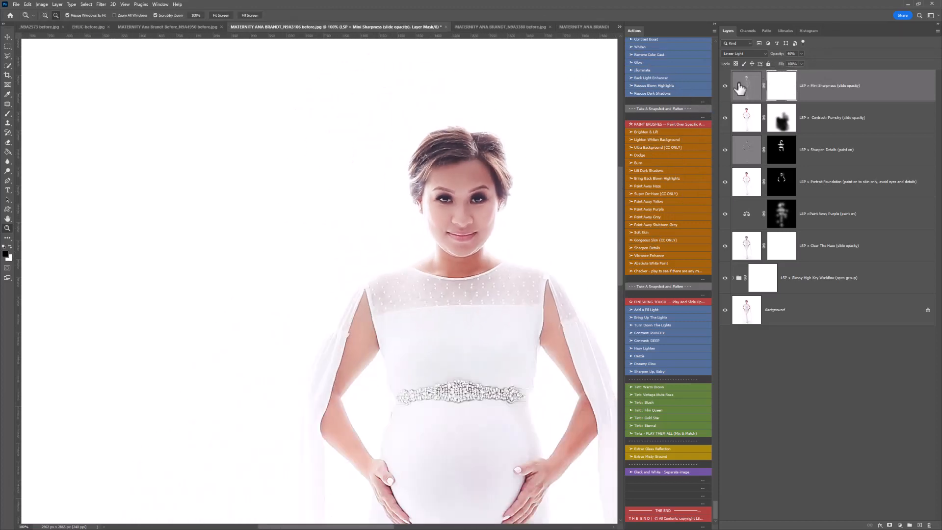
click(734, 88)
key(h)
drag(505, 196, 422, 175)
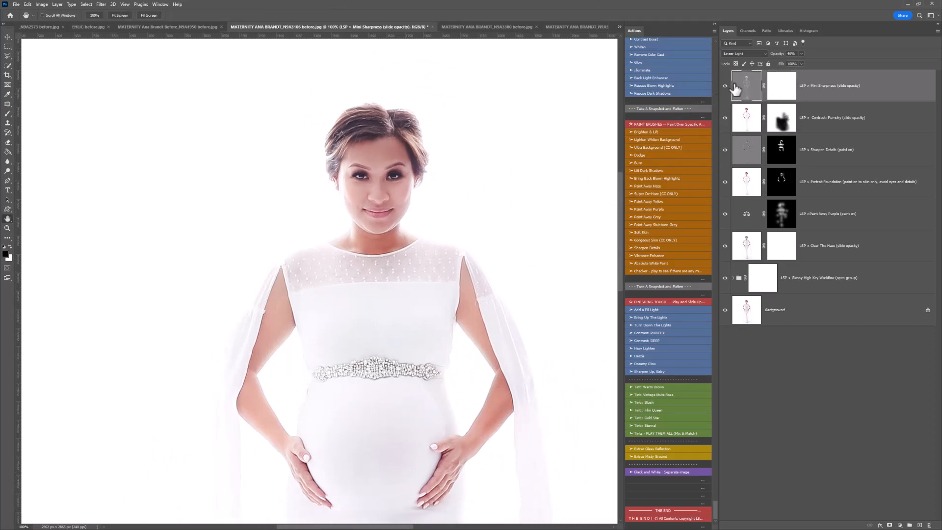
- Run the Tint: Warm Brown action, compare the image with and without it, and lower the tint group's opacity
alt+click(508, 204)
drag(508, 289, 486, 212)
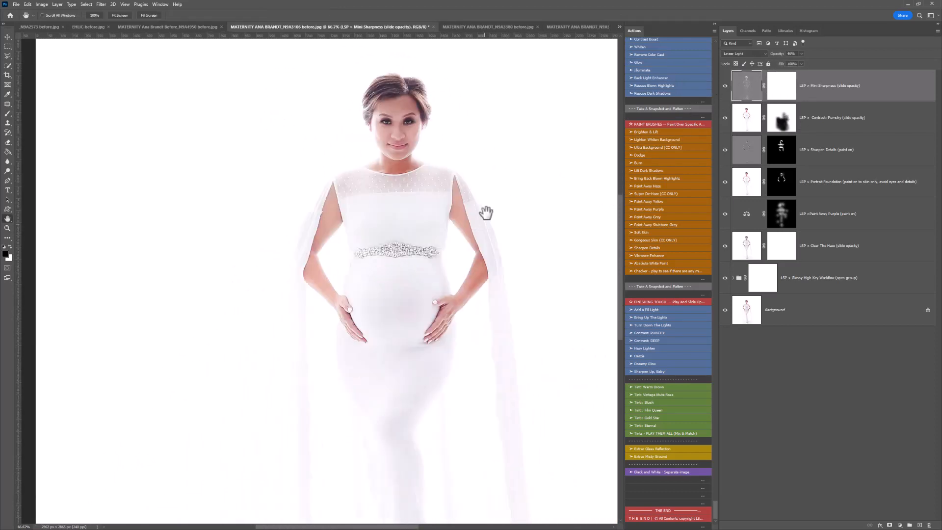
alt+click(448, 255)
drag(473, 273, 430, 255)
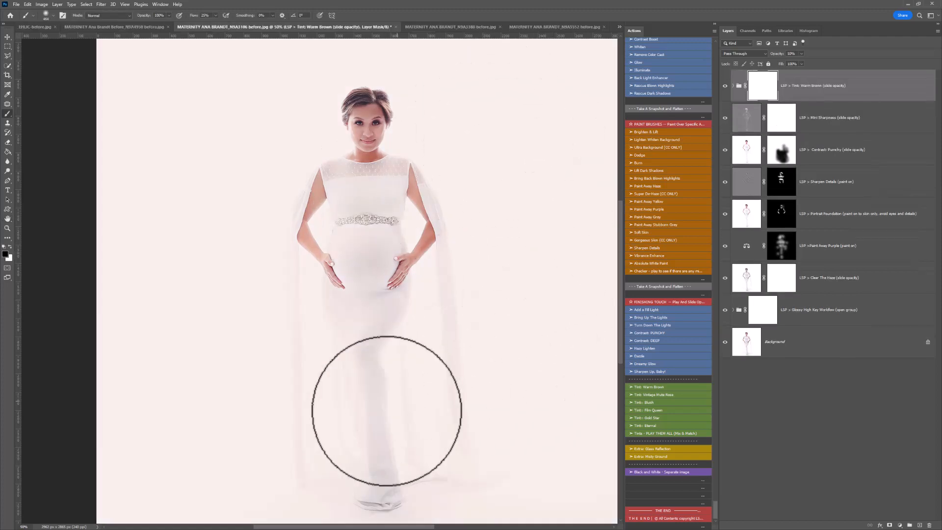
click(724, 87)
click(725, 87)
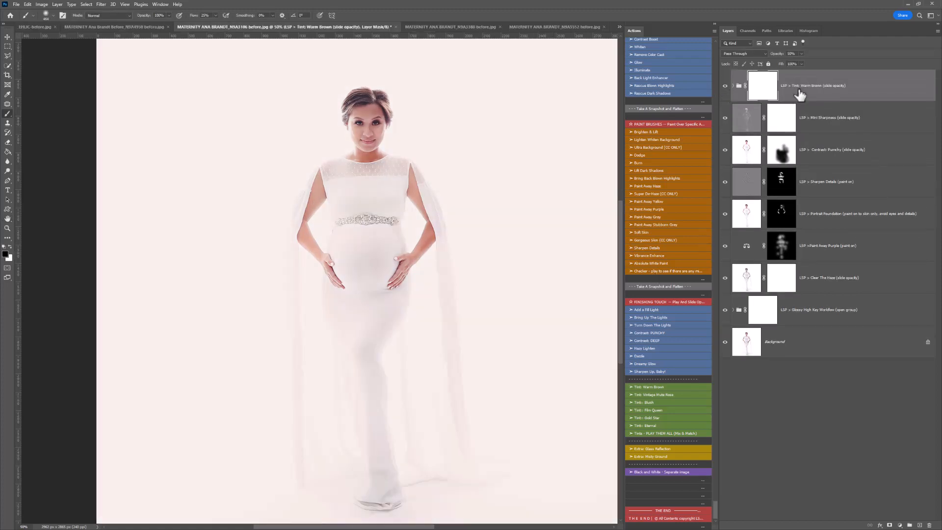
drag(794, 61, 789, 62)
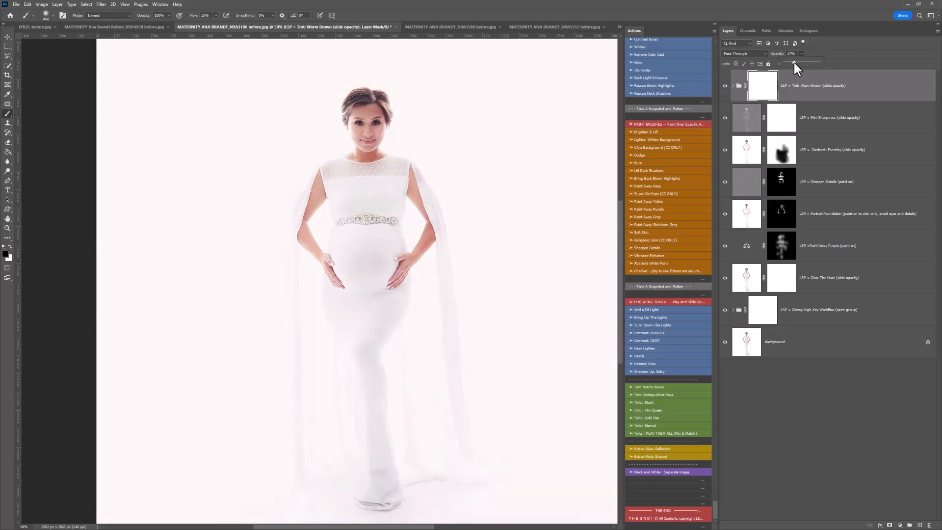
- Compare the softened Warm Brown tint with the untinted image and leave the tint group hidden
click(725, 86)
click(725, 86)
click(726, 87)
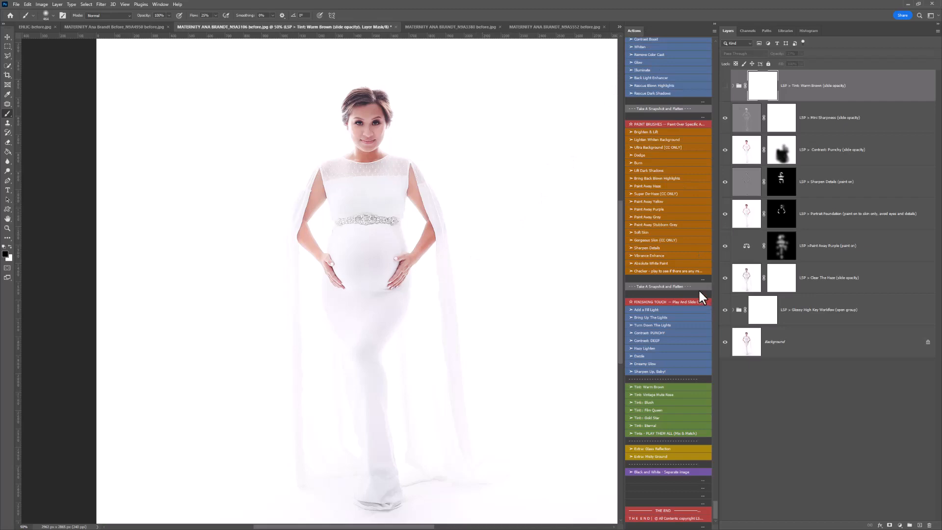
scroll(667, 287, up, 5)
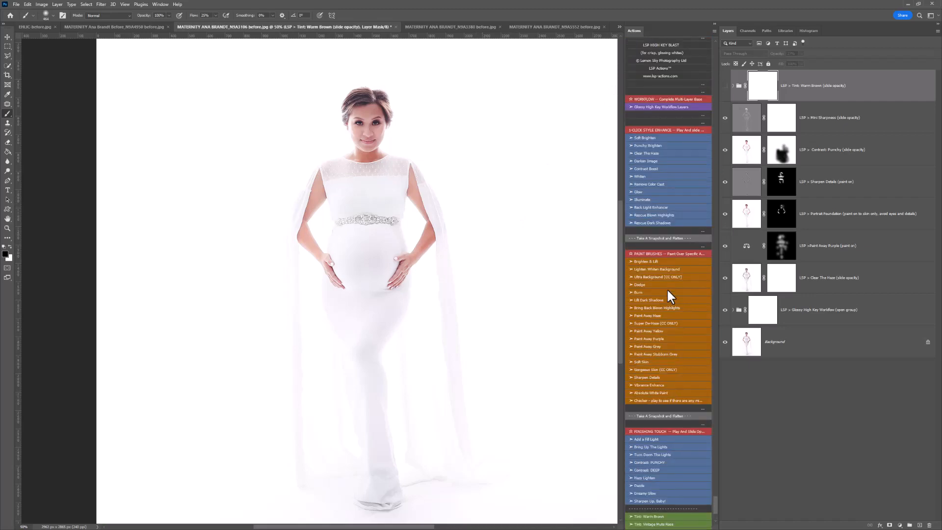